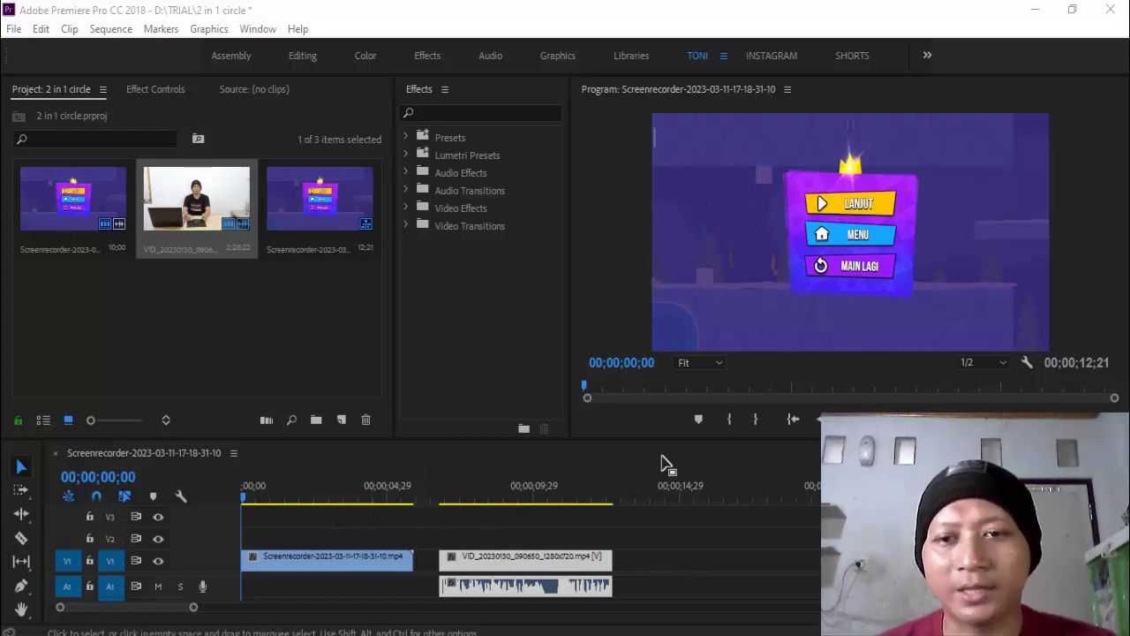
pyautogui.click(834, 419)
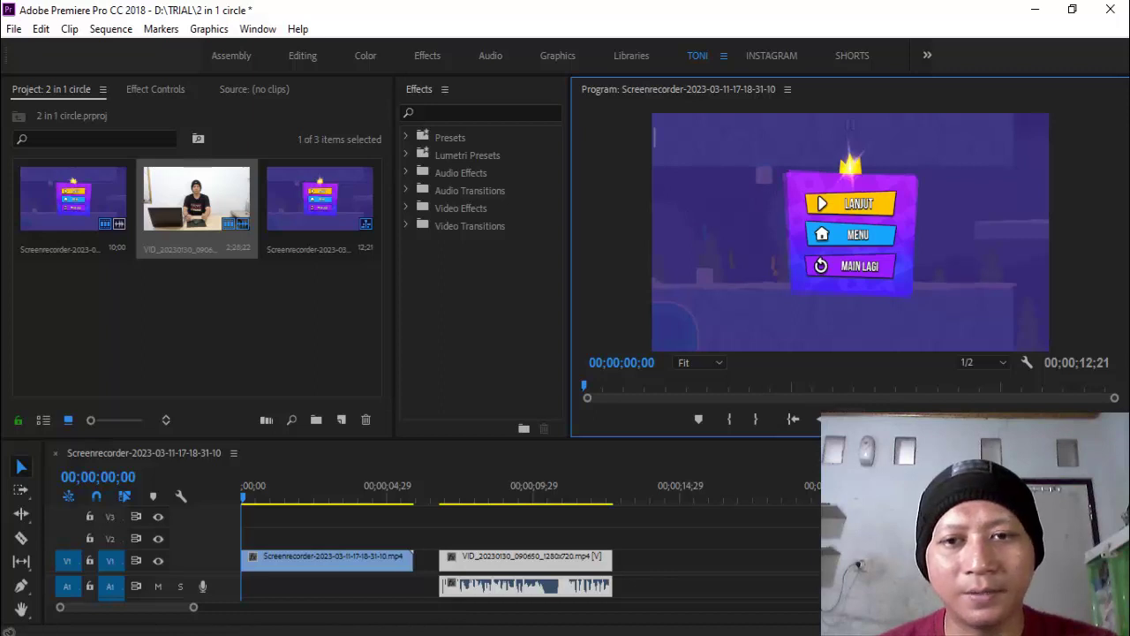
pyautogui.press('space')
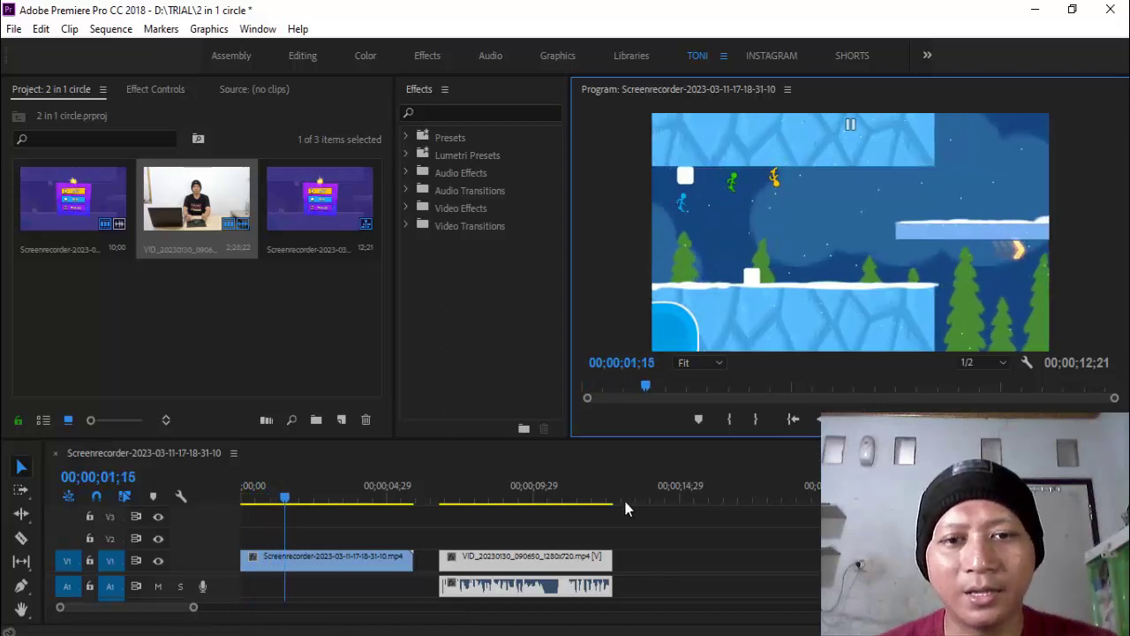
pyautogui.click(508, 499)
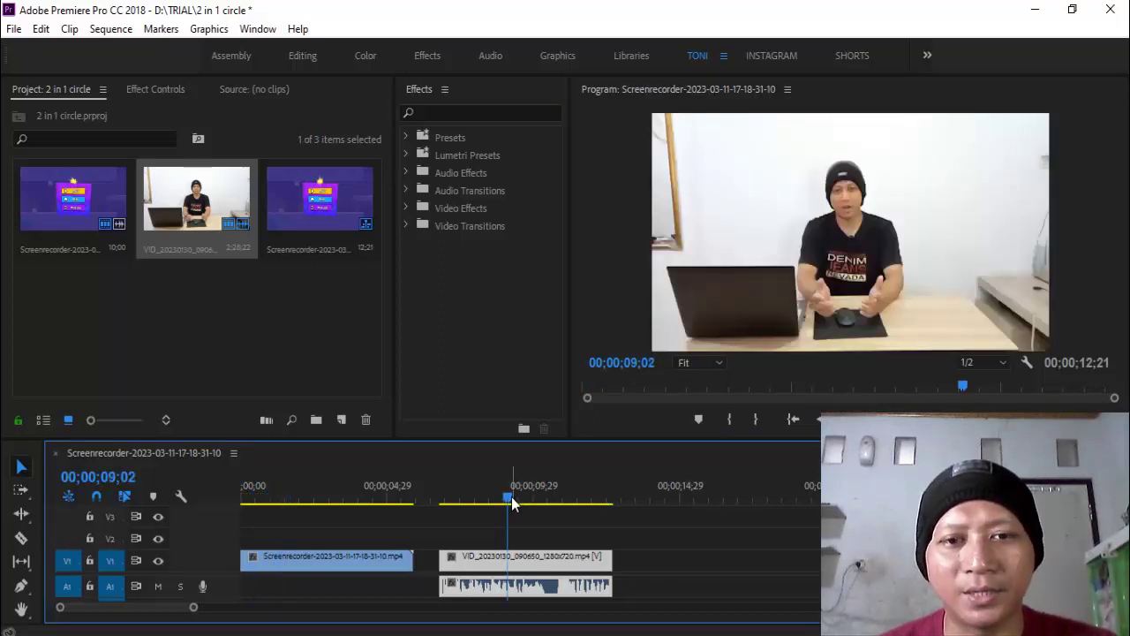
pyautogui.moveTo(512, 502); pyautogui.dragTo(327, 502)
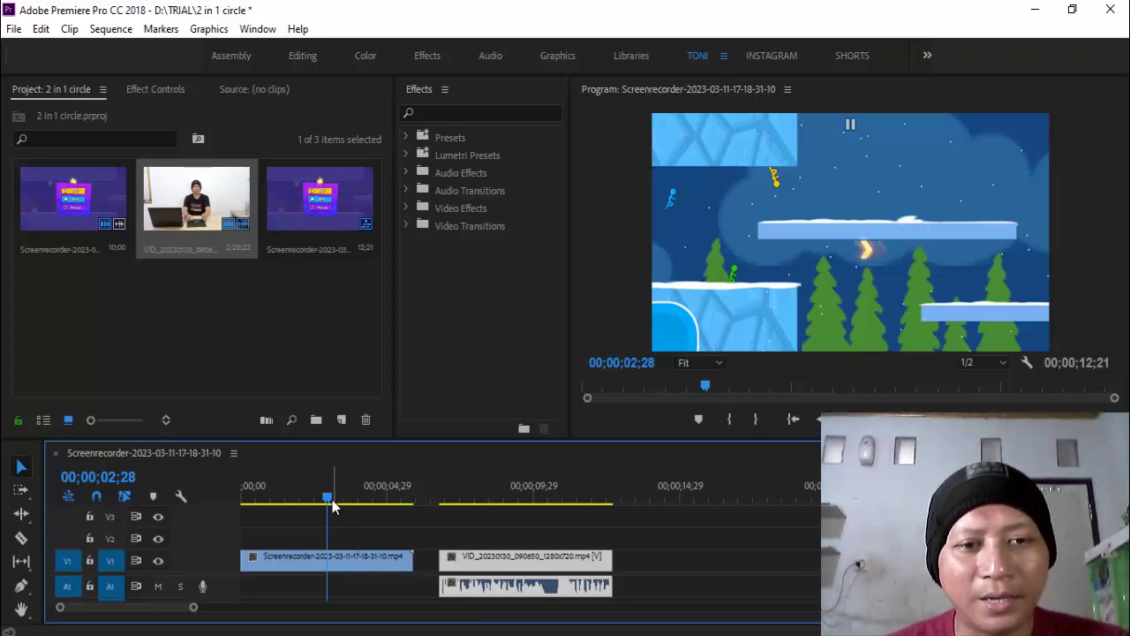
pyautogui.moveTo(326, 502); pyautogui.dragTo(269, 501)
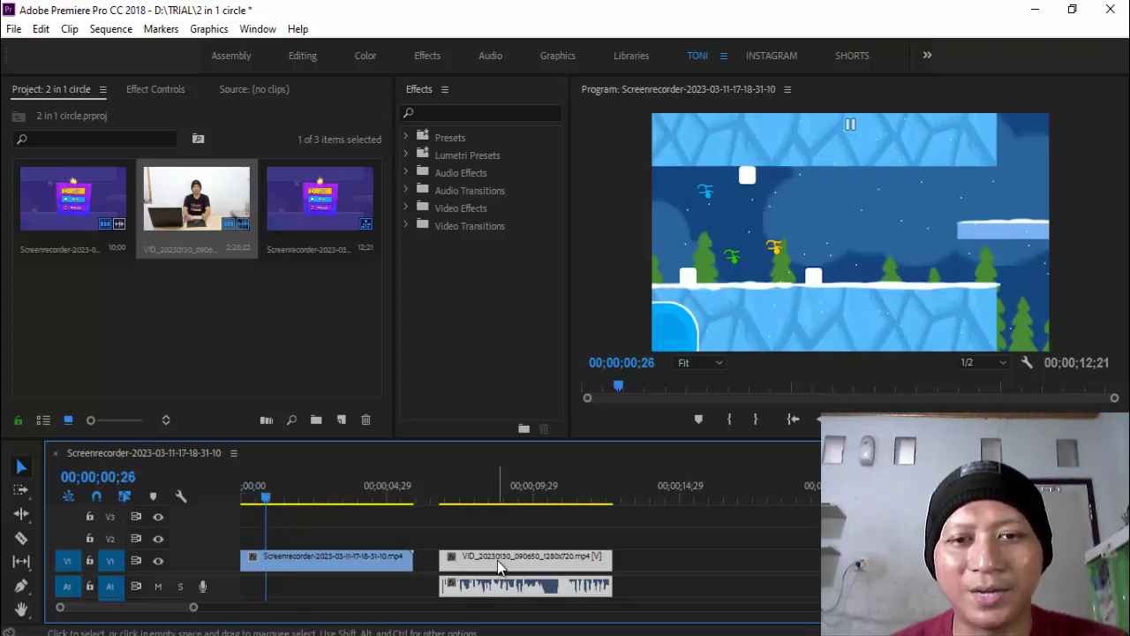
# Step: Move the VID clip to V2 above the Screenrecorder clip, starting at 00;00;00;00
pyautogui.moveTo(497, 556); pyautogui.dragTo(497, 537)
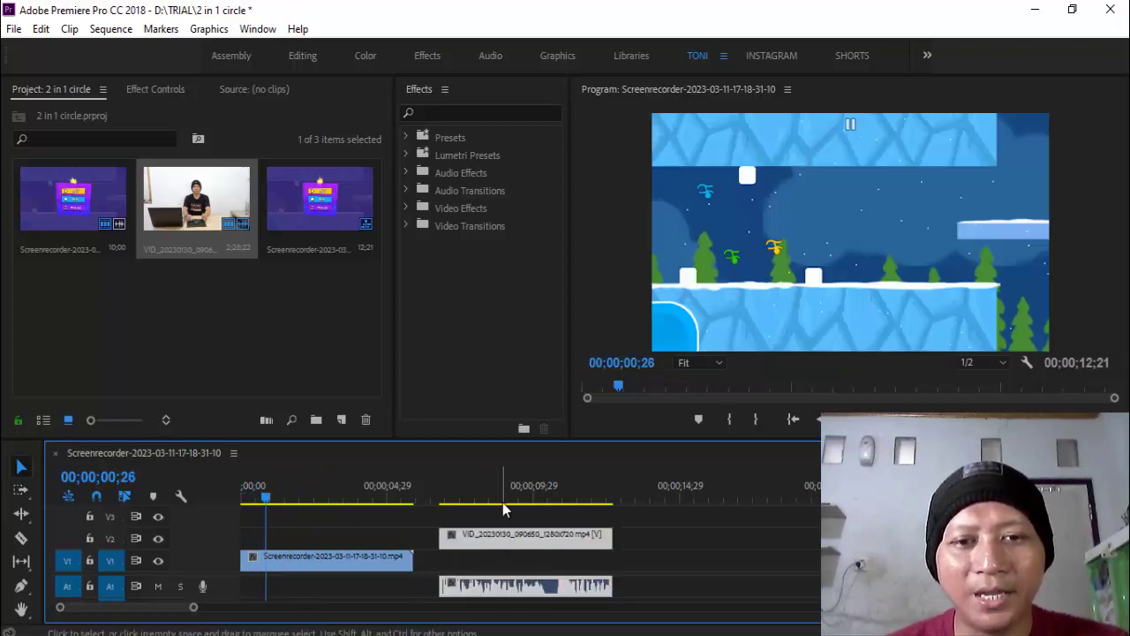
pyautogui.click(501, 500)
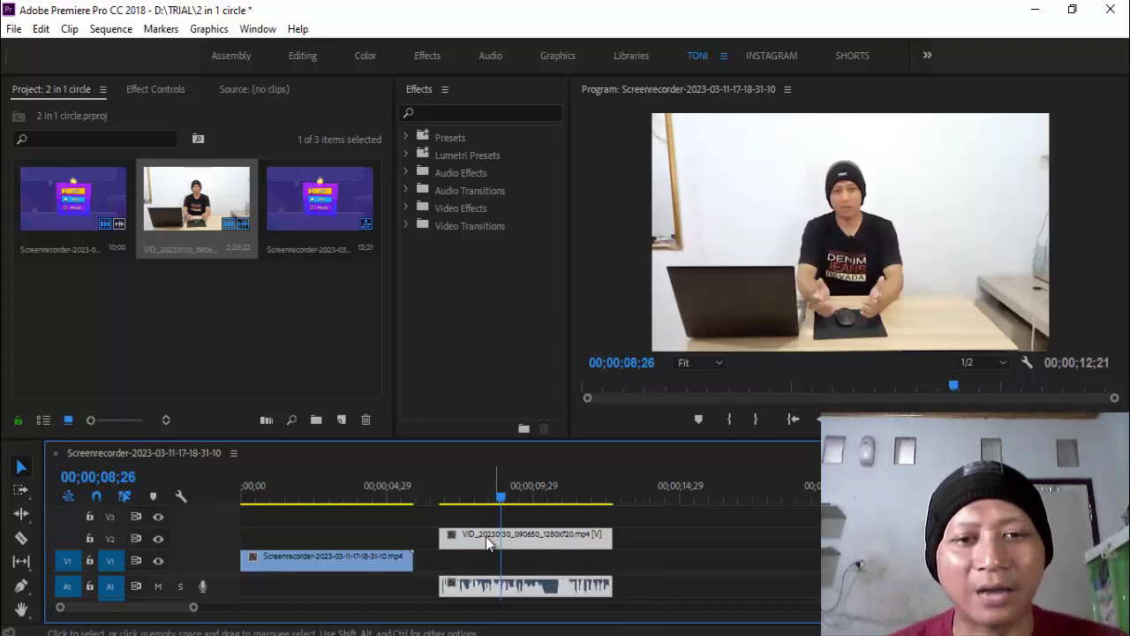
pyautogui.moveTo(489, 542); pyautogui.dragTo(290, 545)
pyautogui.click(263, 495)
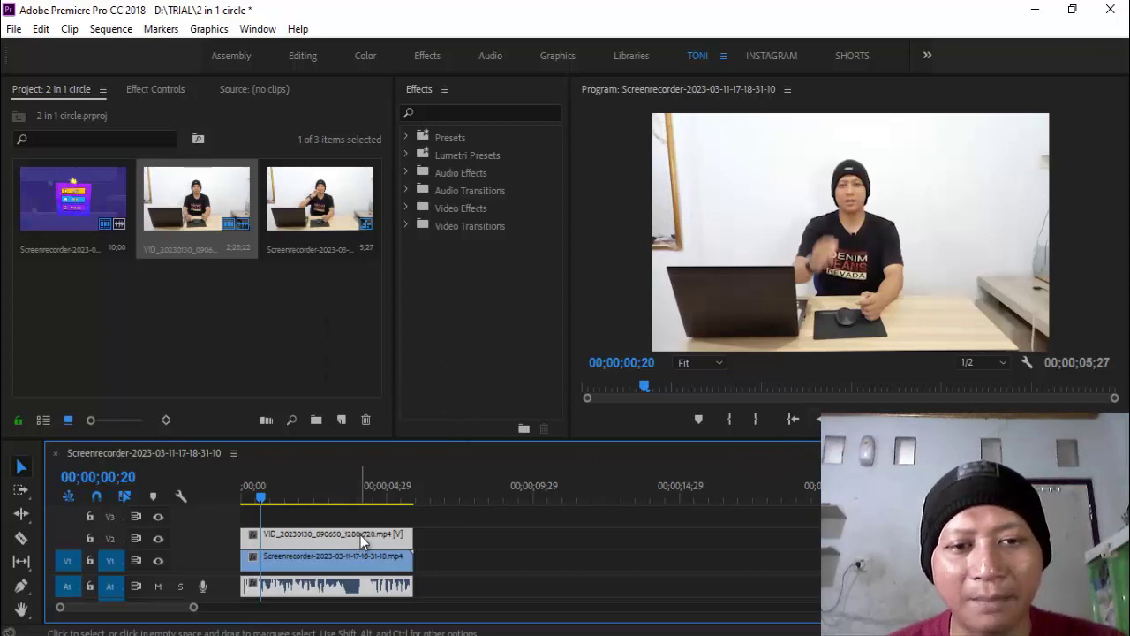
pyautogui.click(168, 89)
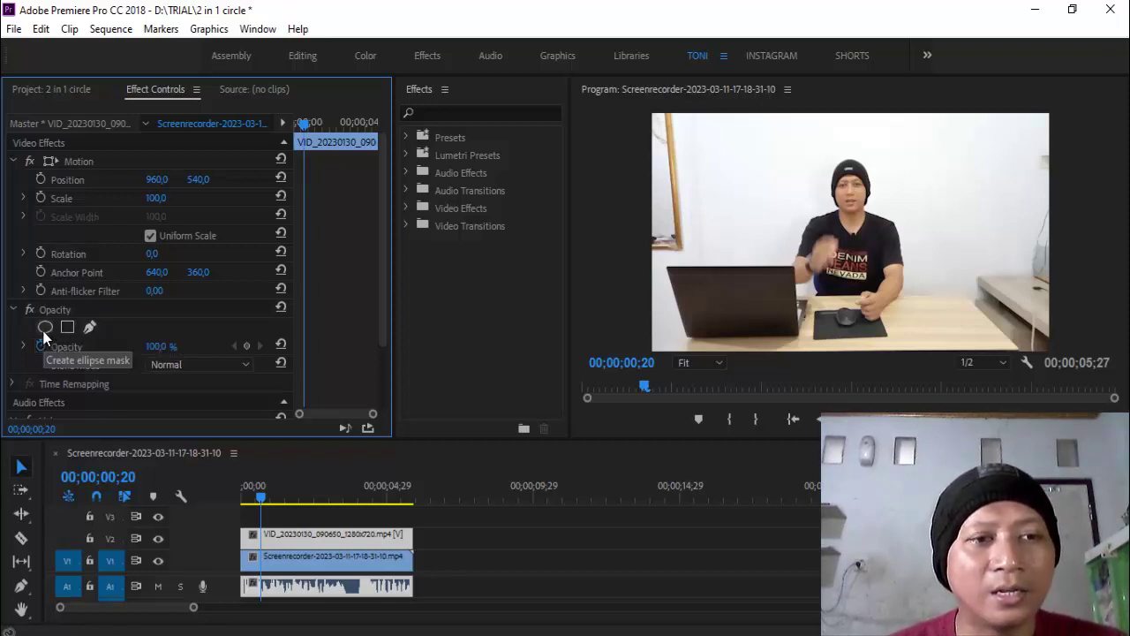
# Step: Apply an ellipse mask to the VID clip's Opacity in Effect Controls
pyautogui.click(46, 328)
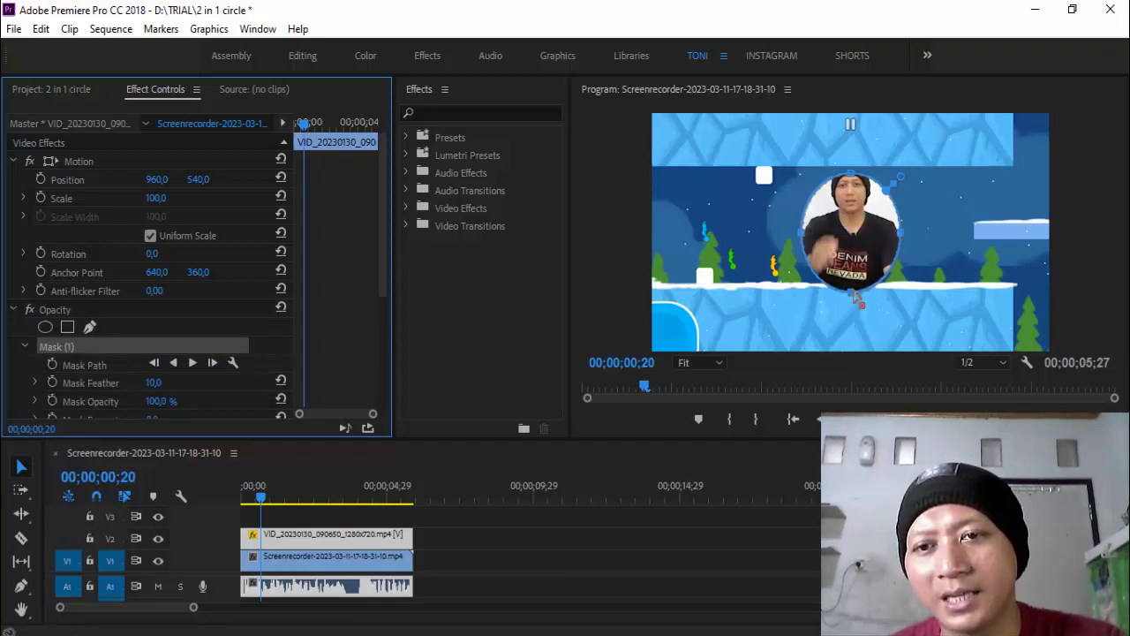
# Step: Reshape the ellipse mask tightly around the presenter's face and set Mask Feather to 0
pyautogui.moveTo(854, 298); pyautogui.dragTo(856, 270)
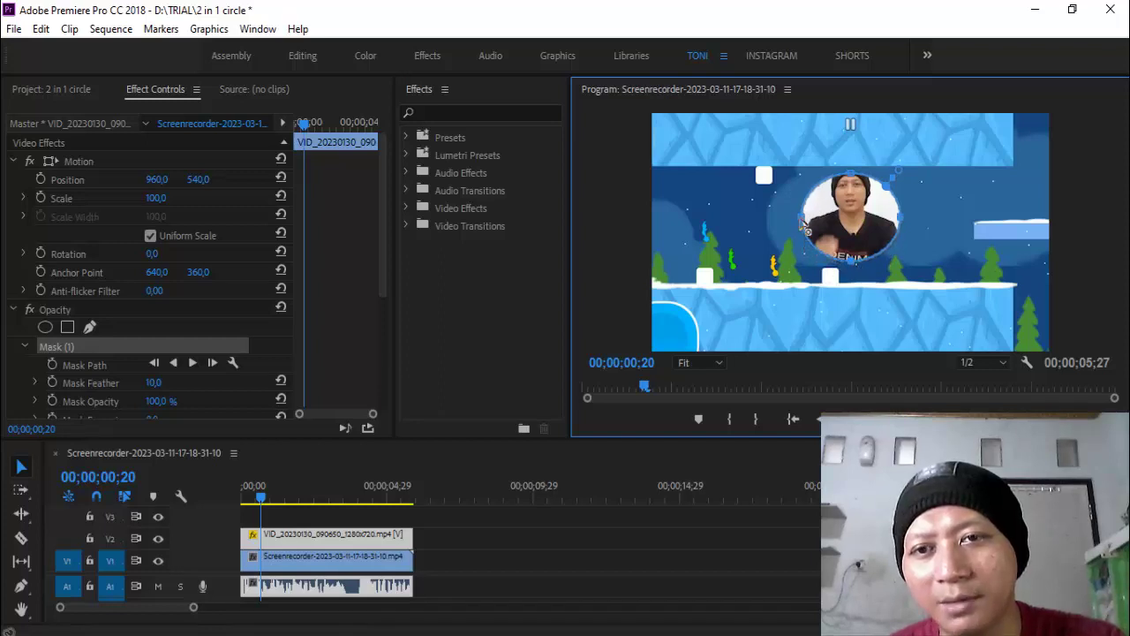
pyautogui.moveTo(805, 226)
pyautogui.mouseDown()
pyautogui.moveTo(851, 198)
pyautogui.moveTo(867, 206)
pyautogui.mouseUp()
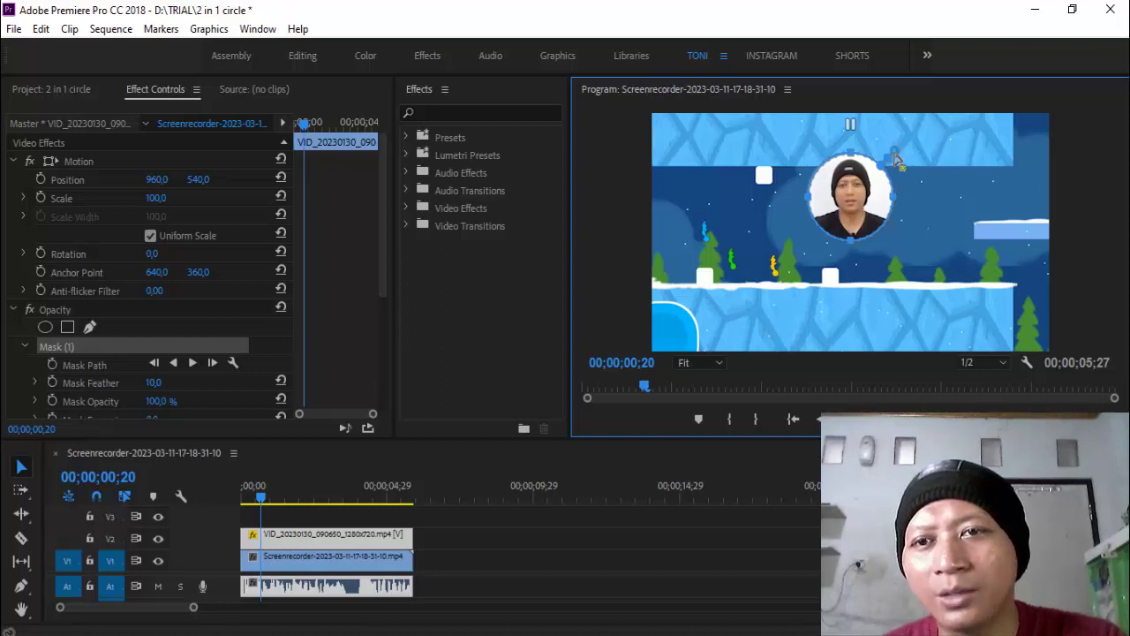
pyautogui.moveTo(899, 156); pyautogui.dragTo(906, 152)
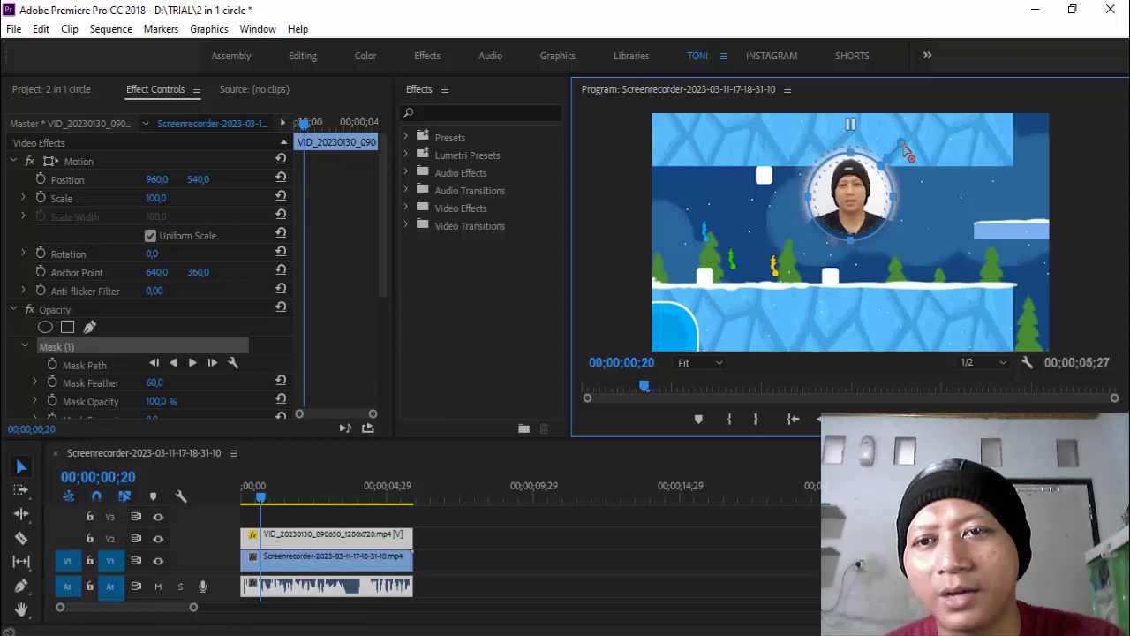
pyautogui.moveTo(905, 151); pyautogui.dragTo(910, 147)
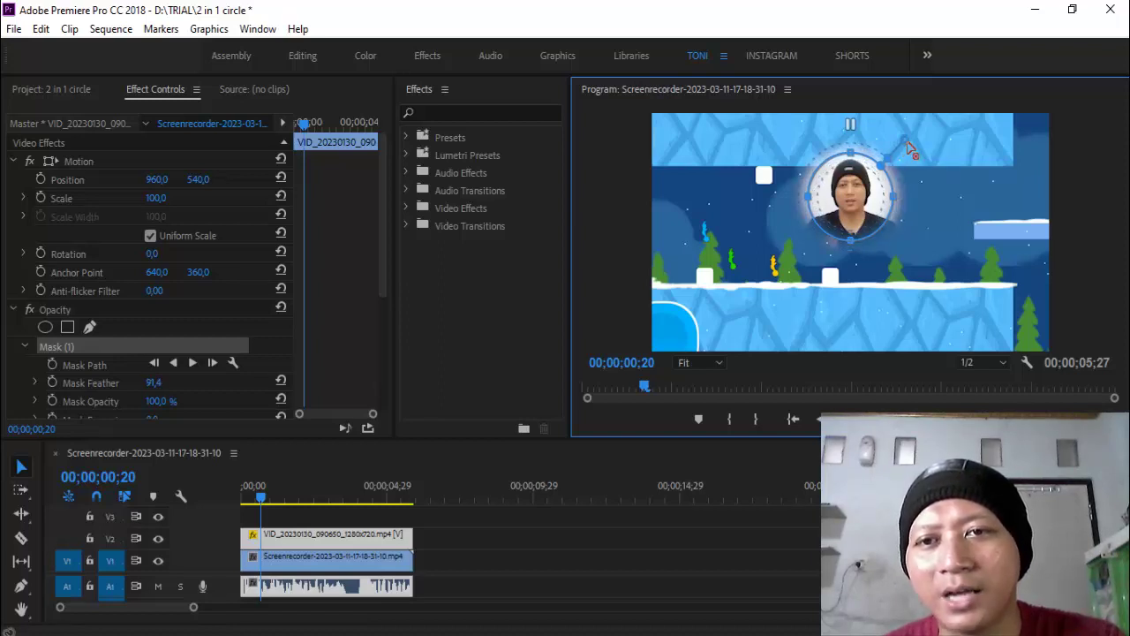
pyautogui.moveTo(911, 149); pyautogui.dragTo(886, 175)
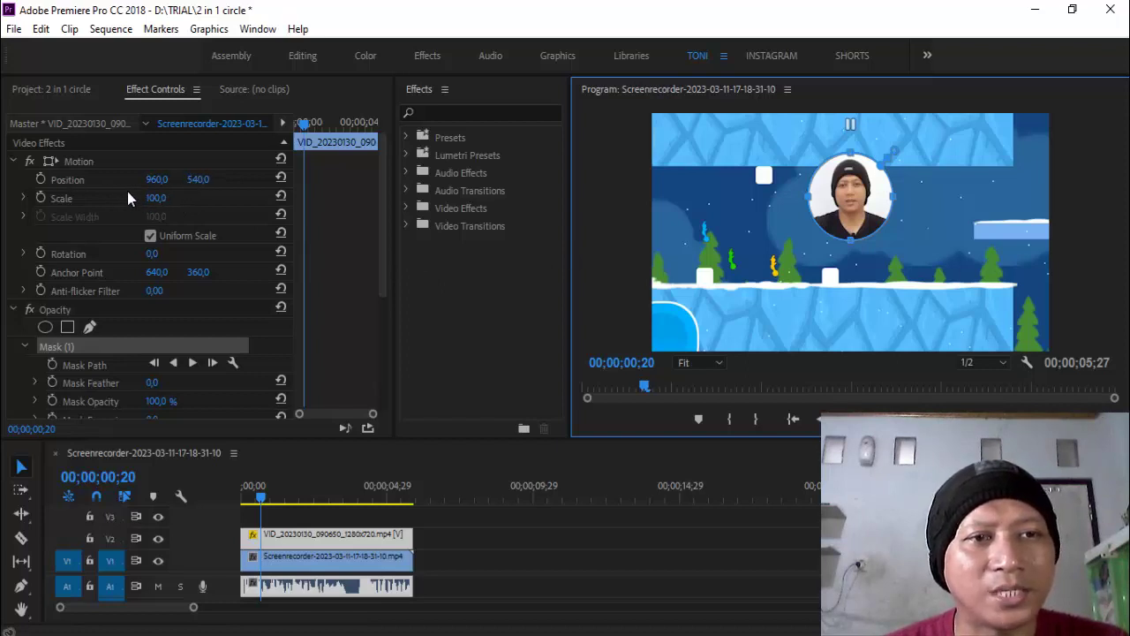
# Step: Set the webcam clip's Position to 1657, 996 and Scale to 86
pyautogui.moveTo(196, 179)
pyautogui.mouseDown()
pyautogui.moveTo(544, 296)
pyautogui.moveTo(608, 293)
pyautogui.mouseUp()
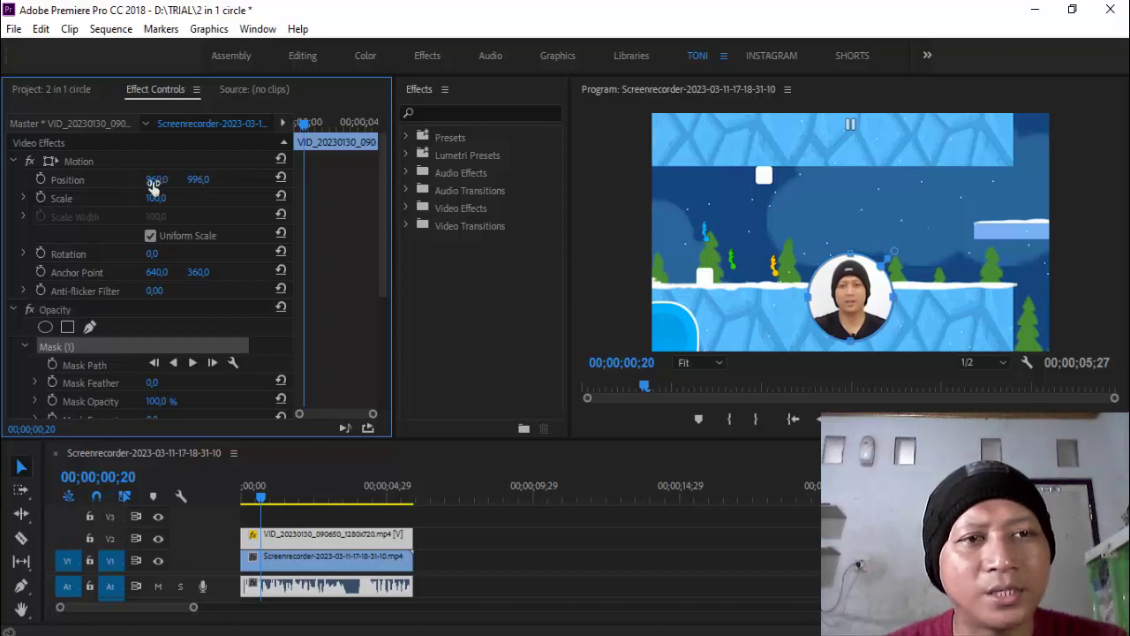
pyautogui.moveTo(158, 182)
pyautogui.mouseDown()
pyautogui.moveTo(576, 309)
pyautogui.moveTo(756, 330)
pyautogui.mouseUp()
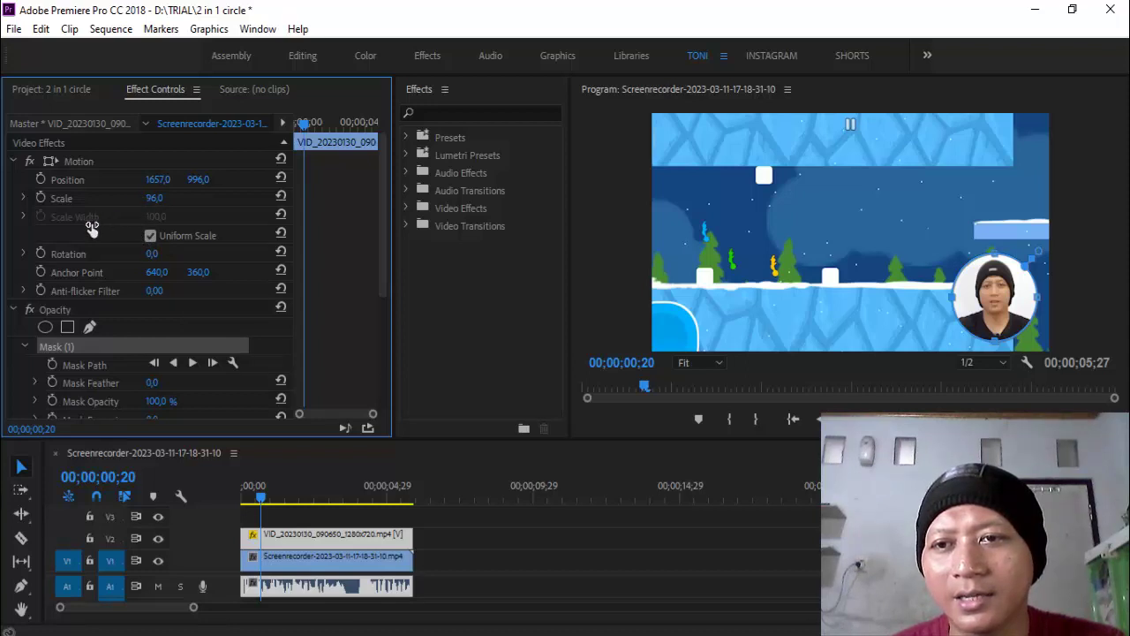
pyautogui.moveTo(92, 228)
pyautogui.mouseDown()
pyautogui.moveTo(64, 236)
pyautogui.moveTo(112, 244)
pyautogui.moveTo(102, 250)
pyautogui.mouseUp()
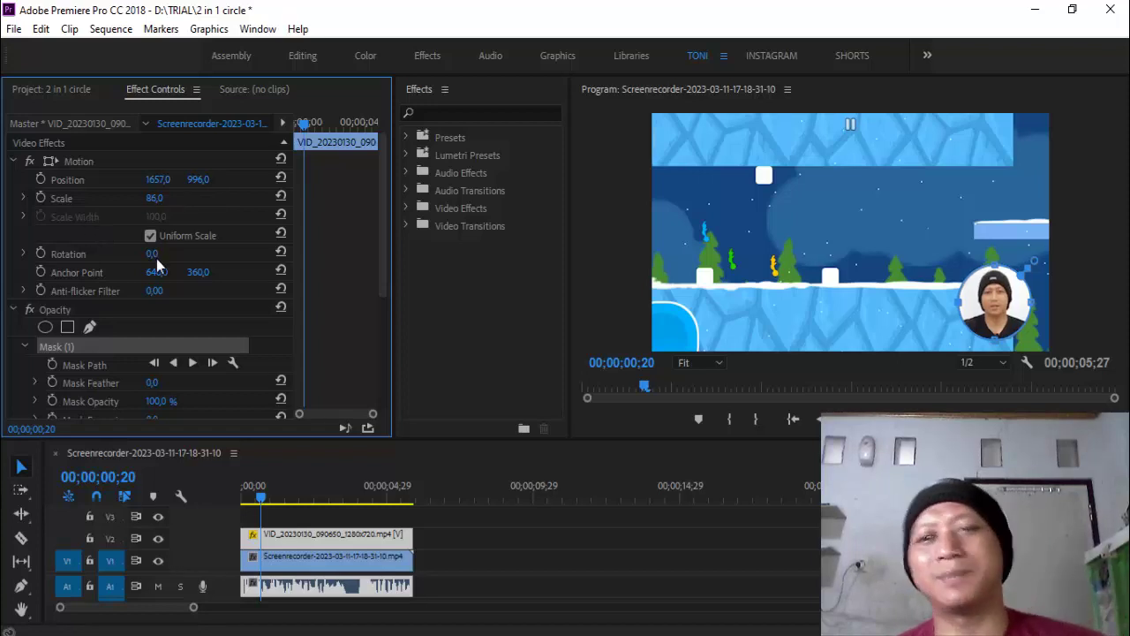
# Step: Deselect all clips, save the 2 in 1 circle project, and play the sequence
pyautogui.click(506, 554)
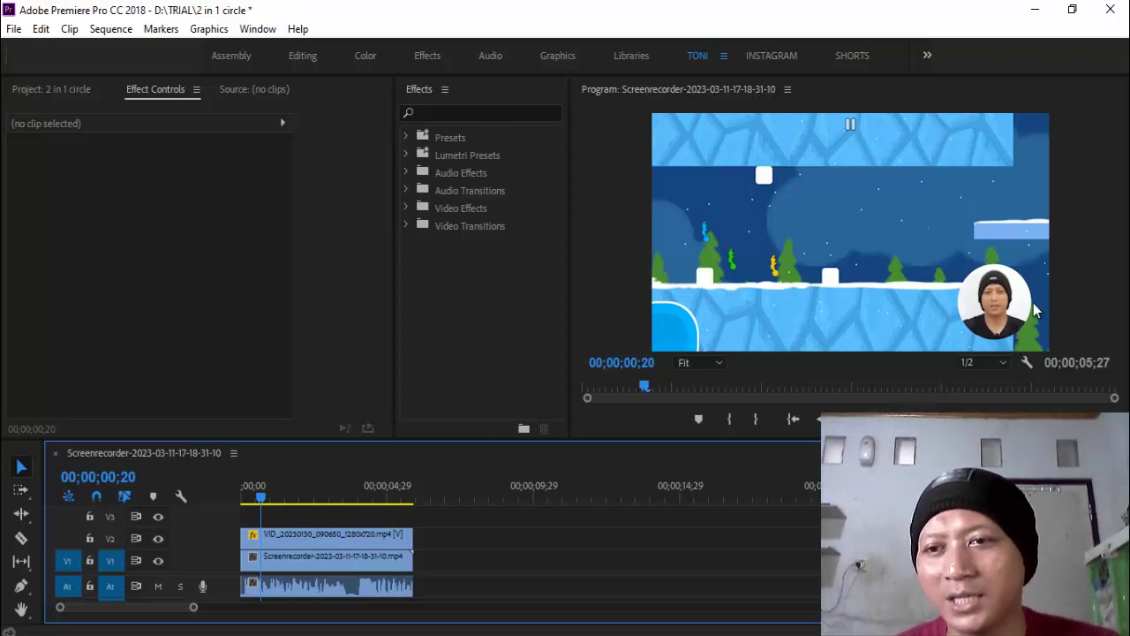
pyautogui.hotkey('ctrl', 's')
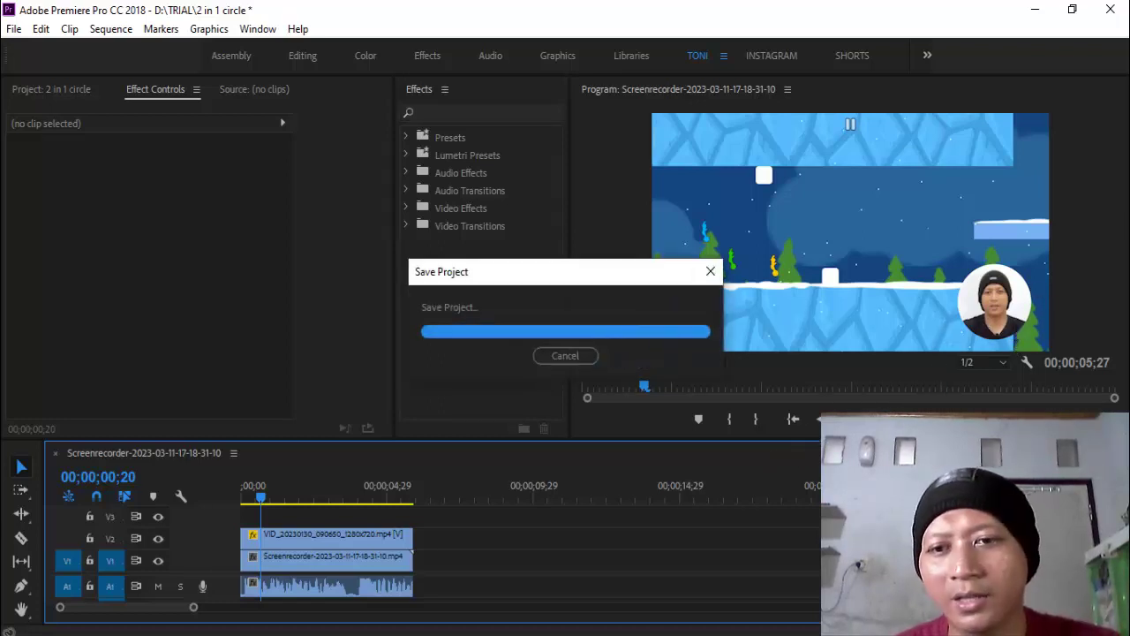
pyautogui.press('space')
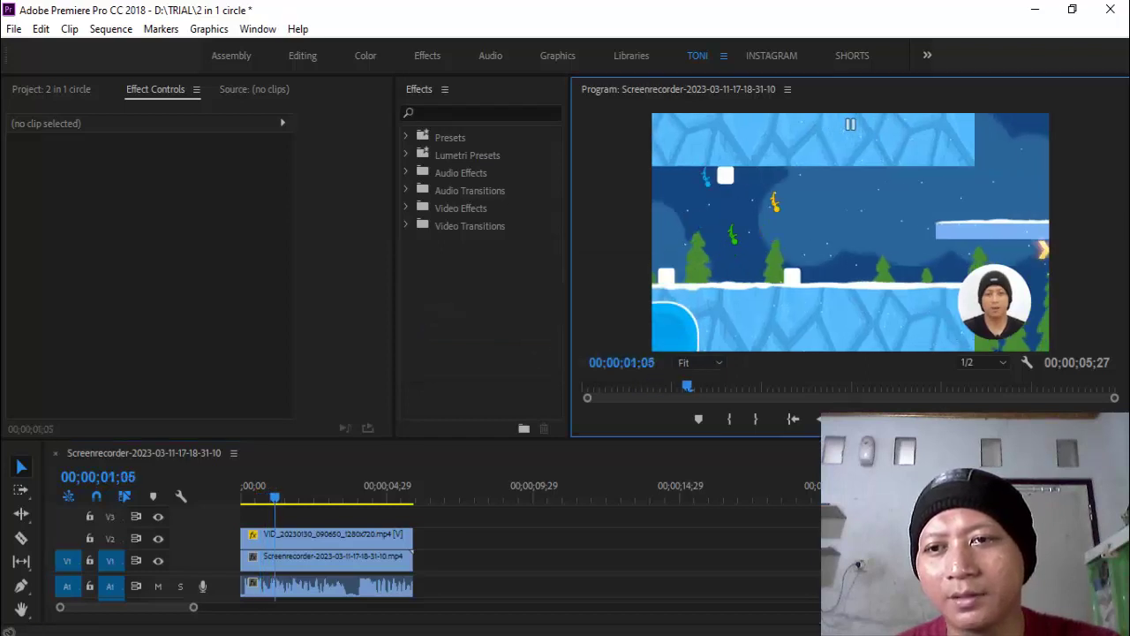